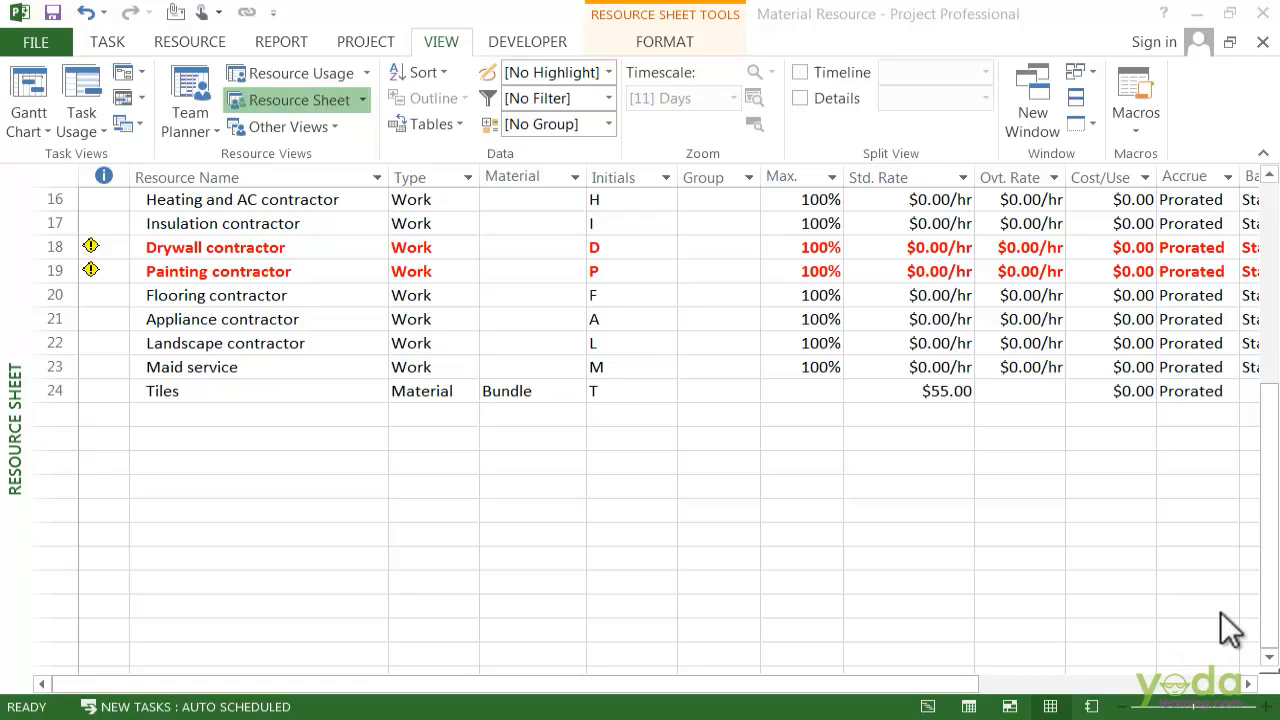
Set the Flooring contractor's standard rate to $60.00/hr in the resource sheet
scroll(263, 417, "up", 5)
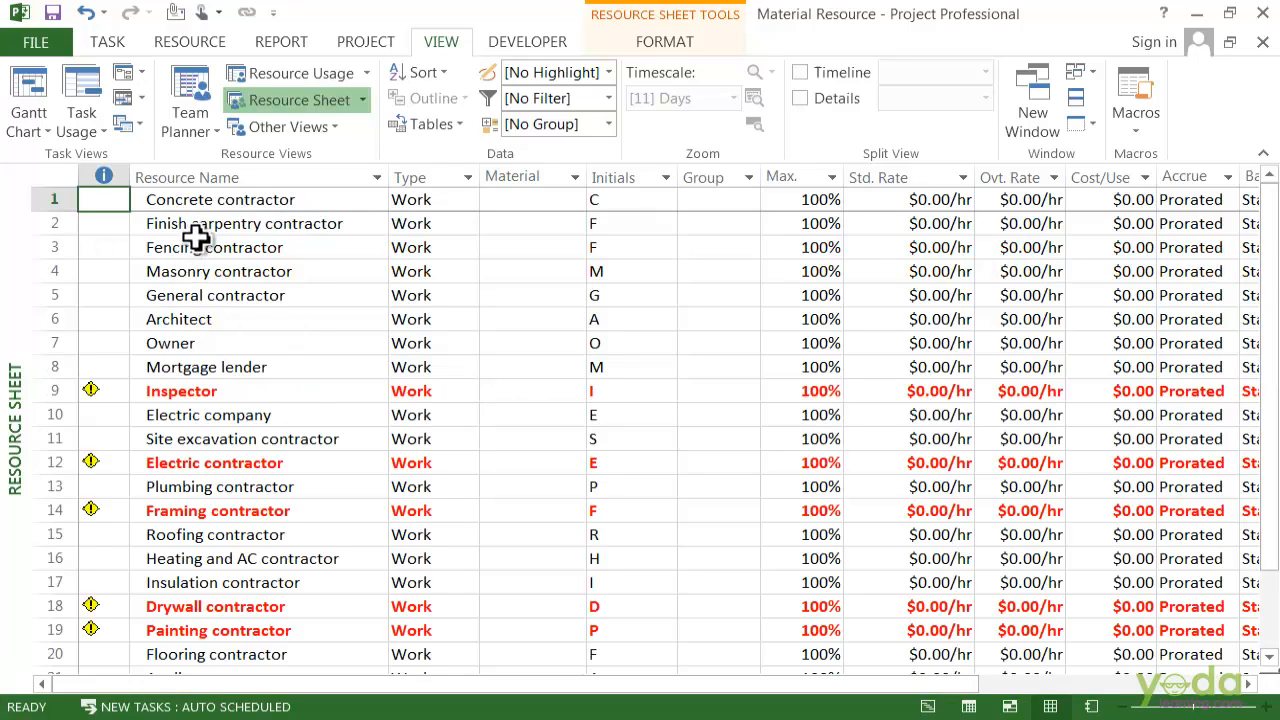
left_click(215, 343)
left_click(906, 345)
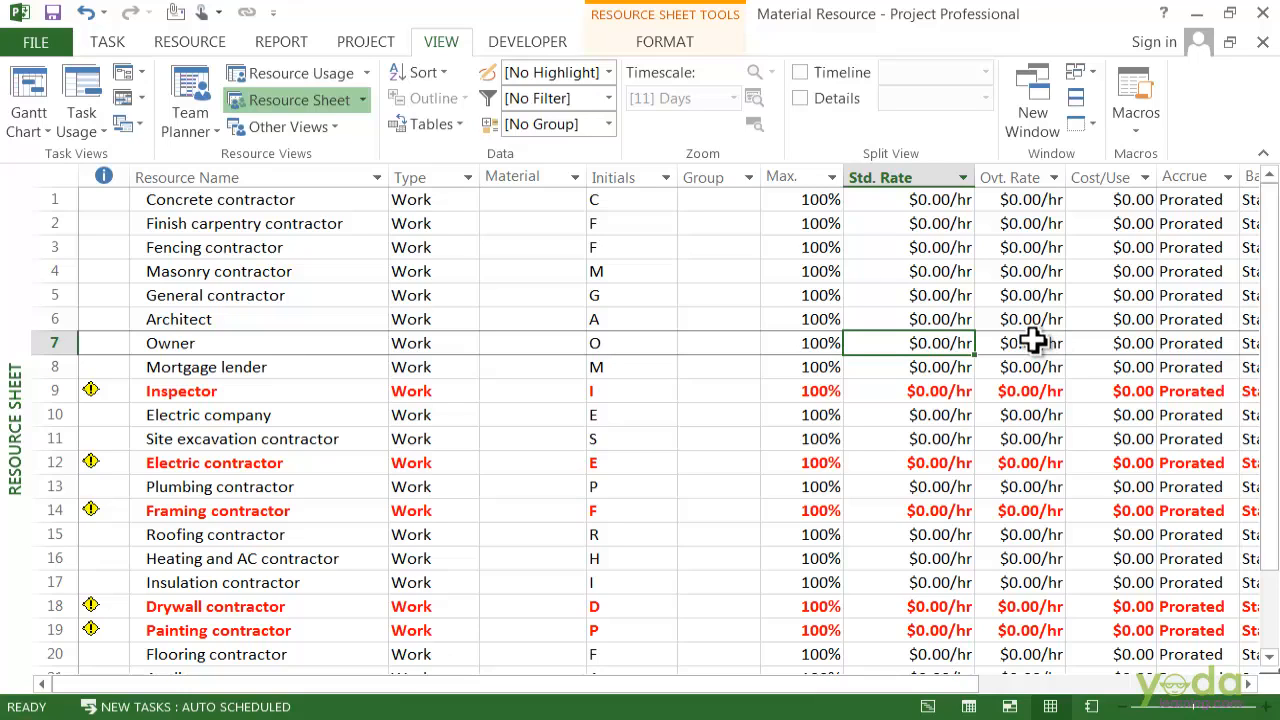
scroll(188, 378, "down", 1)
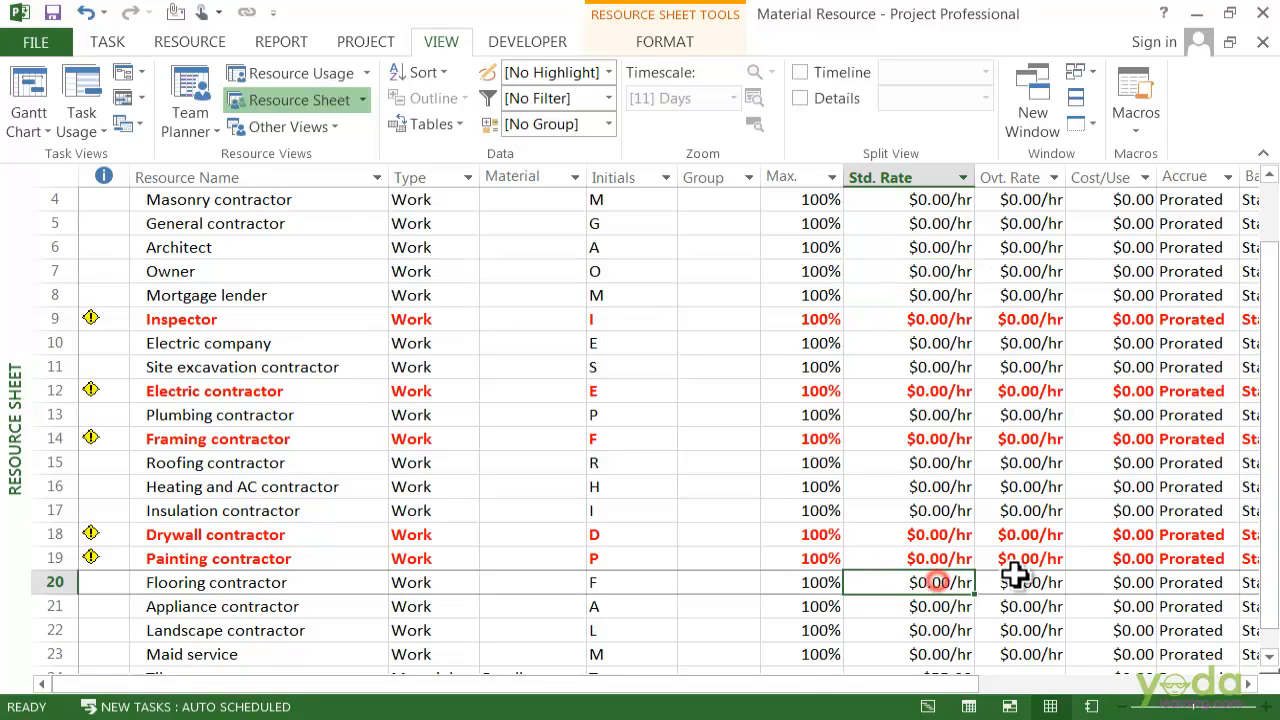
left_click(938, 581)
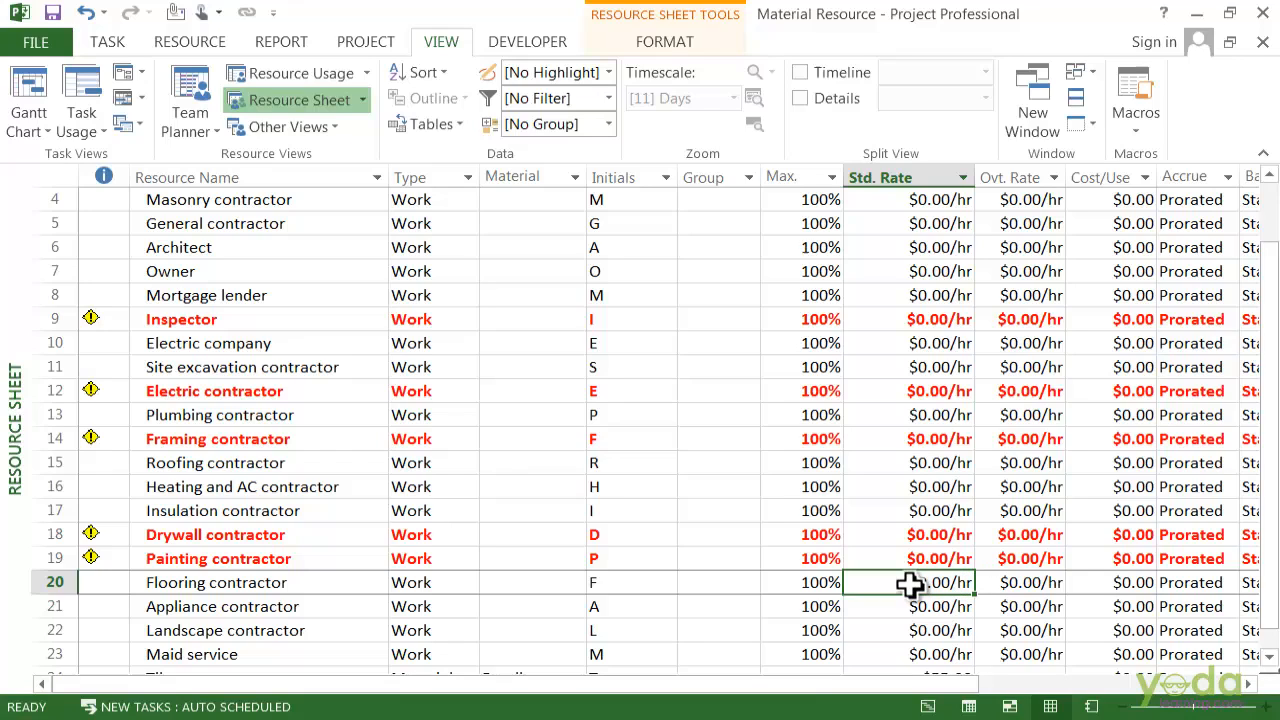
type("60")
key("Return")
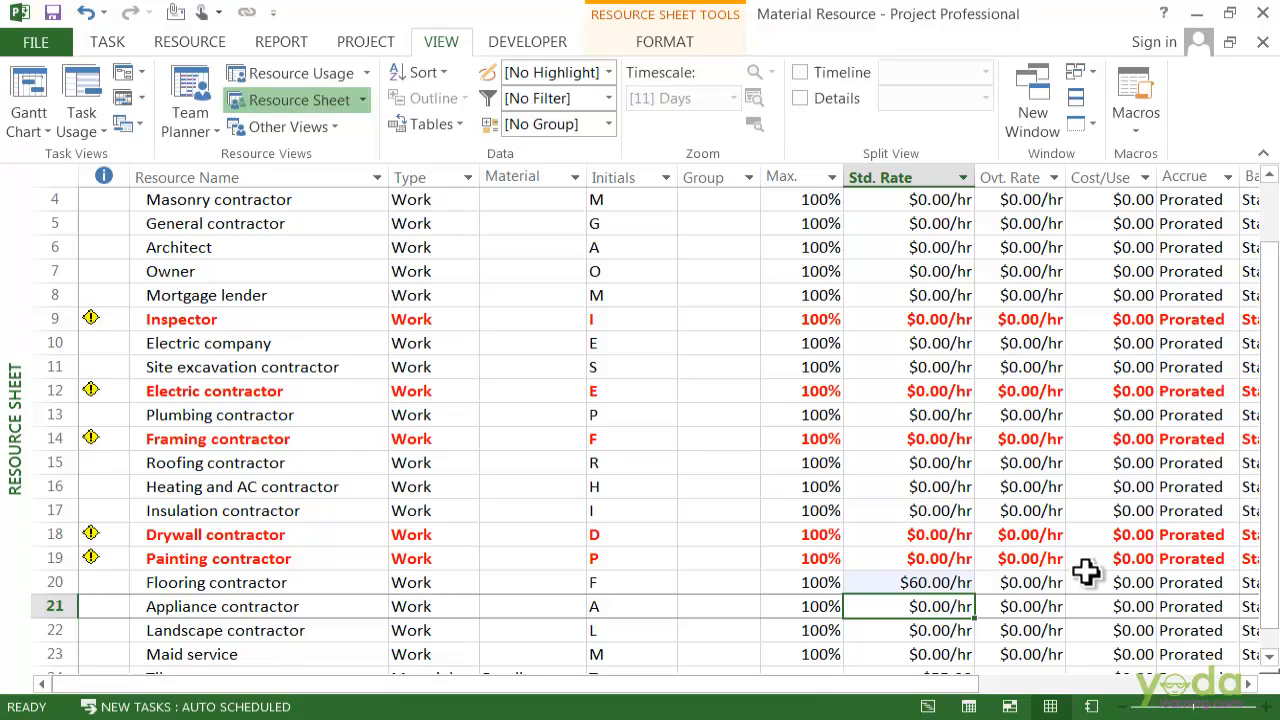
Set the Drywall contractor's standard rate to 1000/mon
left_click(903, 538)
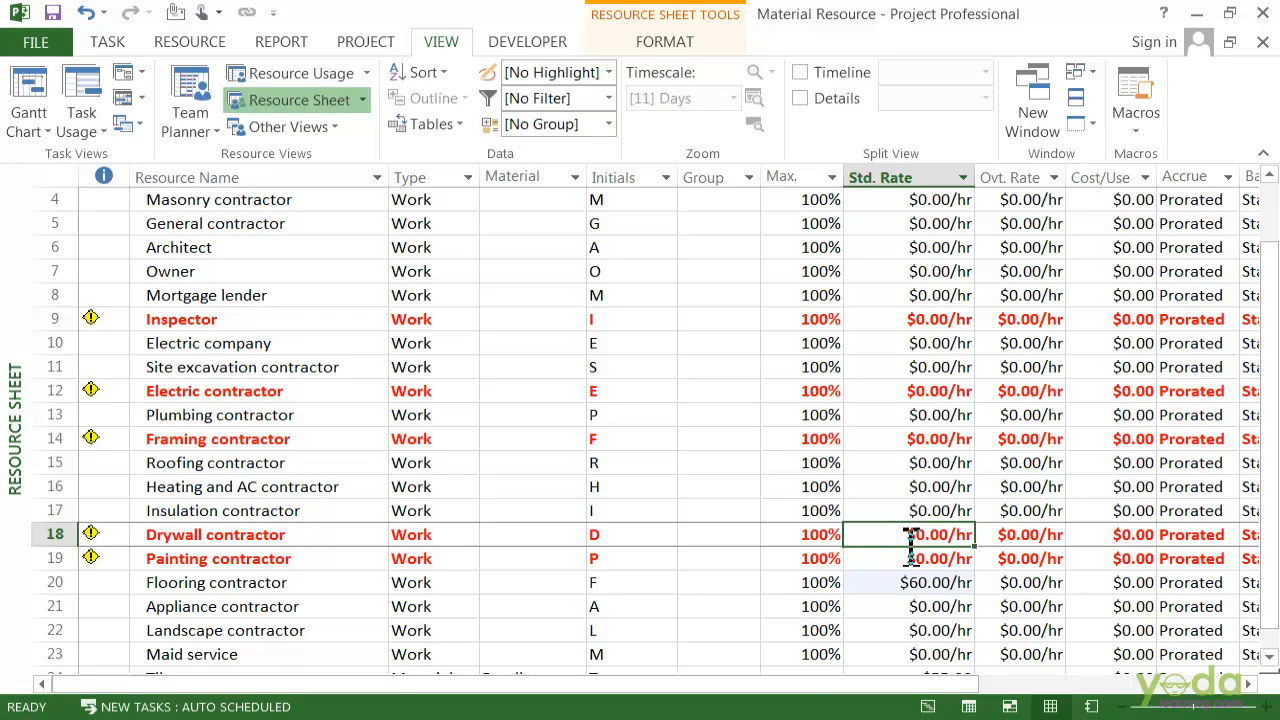
type("1000/")
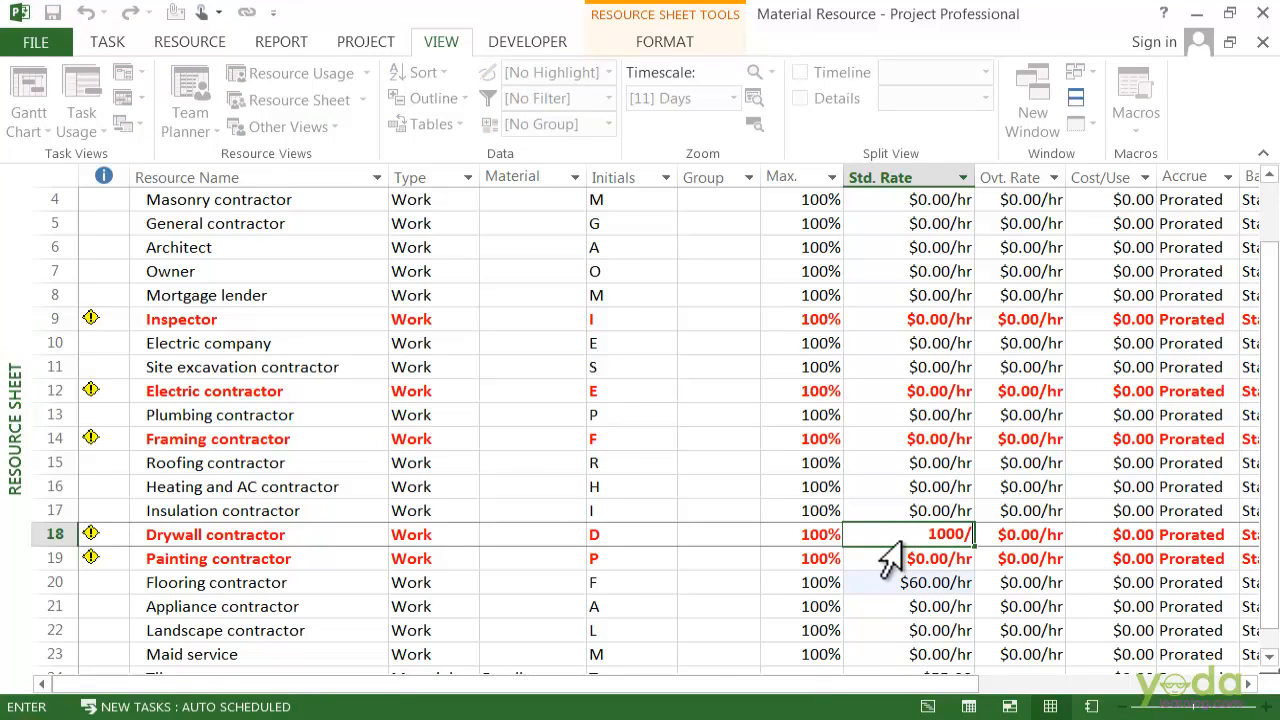
type("mon")
key("Return")
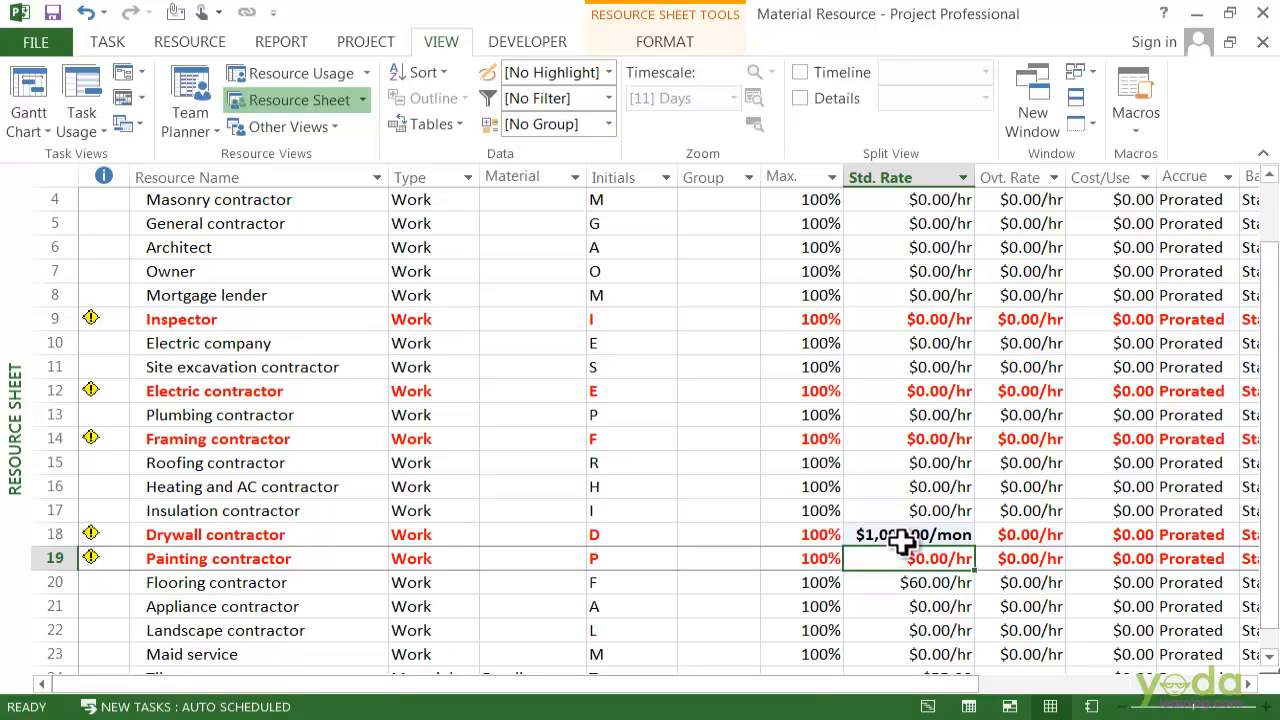
scroll(386, 569, "down", 2)
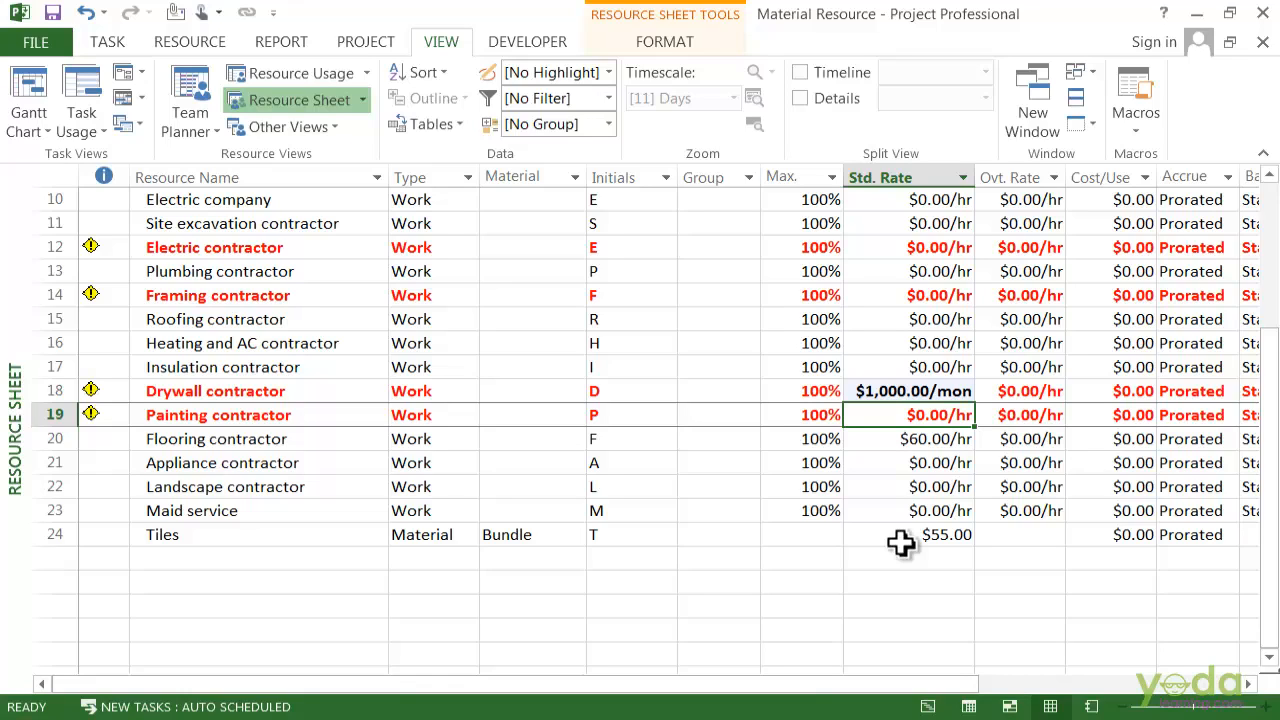
Switch to the Gantt Chart and show the Task Form below it with Resources & Successors details
left_click(22, 90)
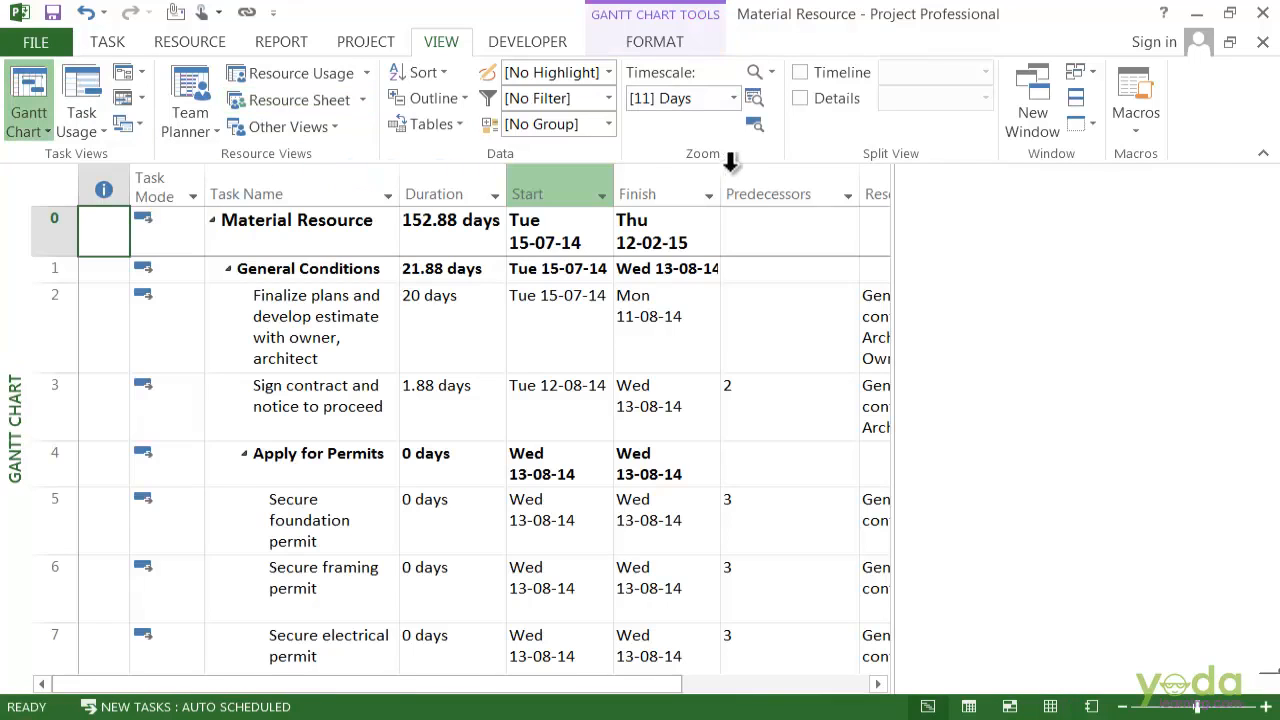
left_click(800, 98)
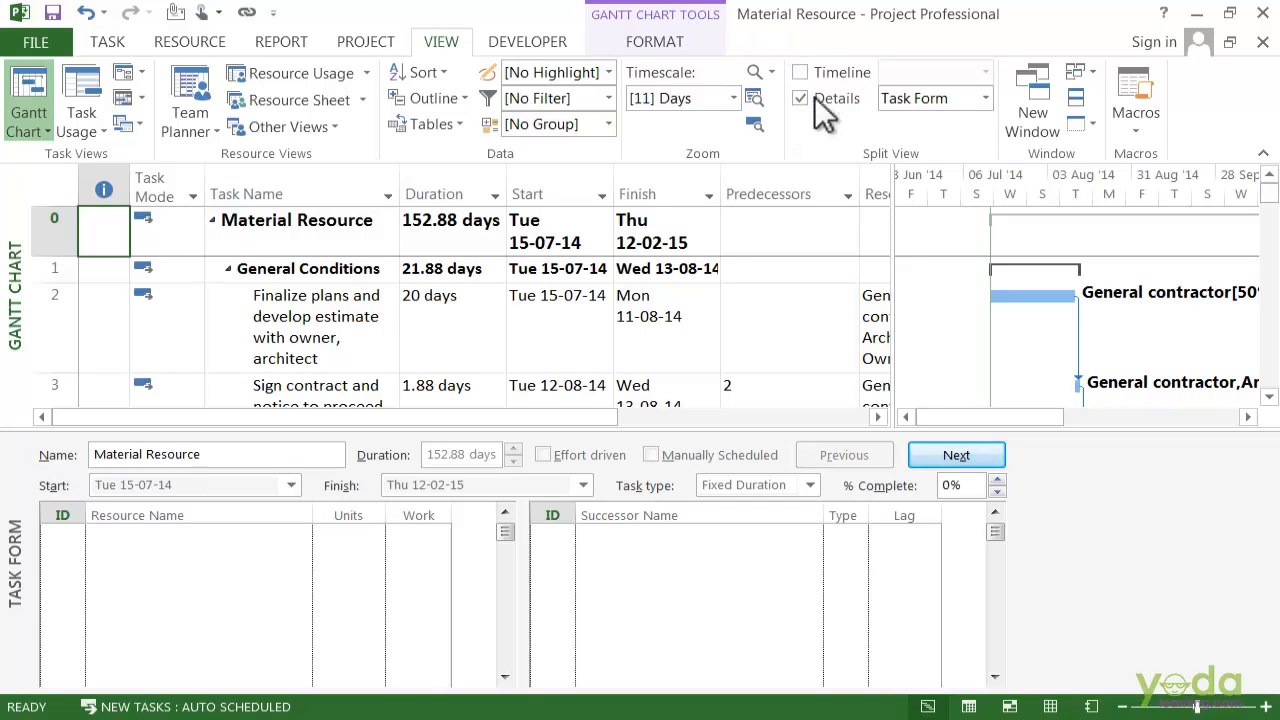
right_click(659, 557)
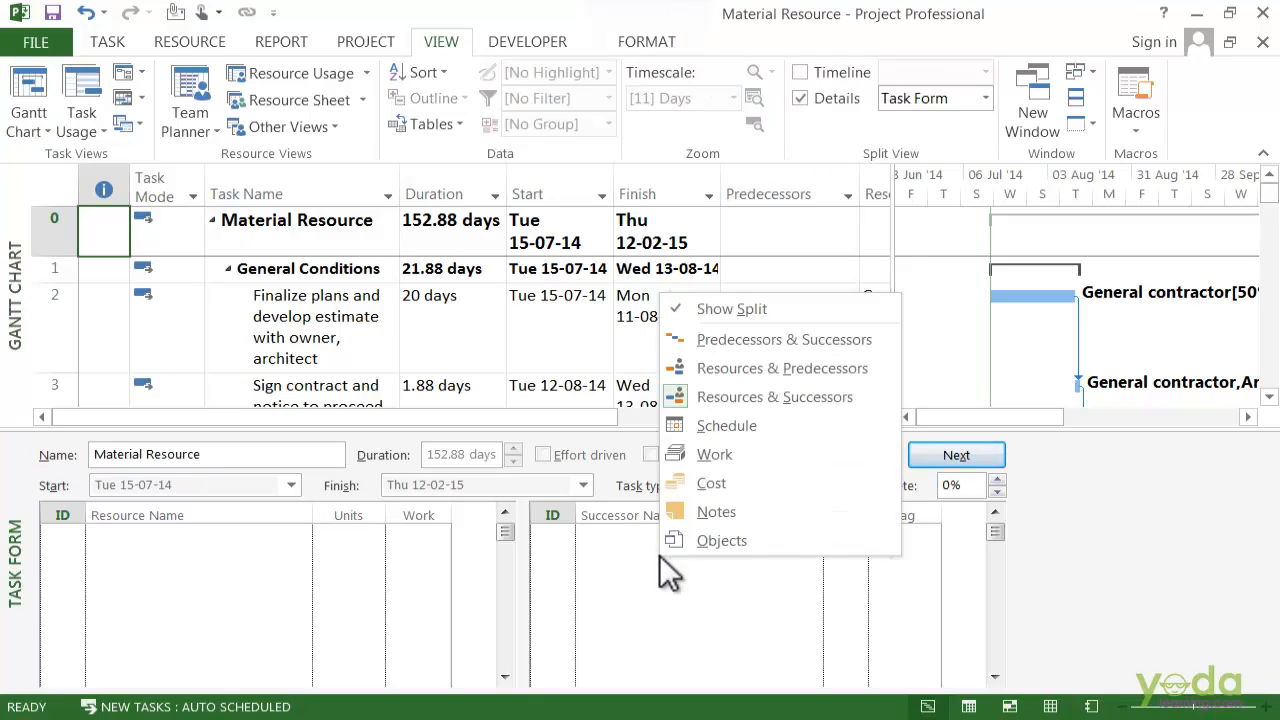
left_click(755, 397)
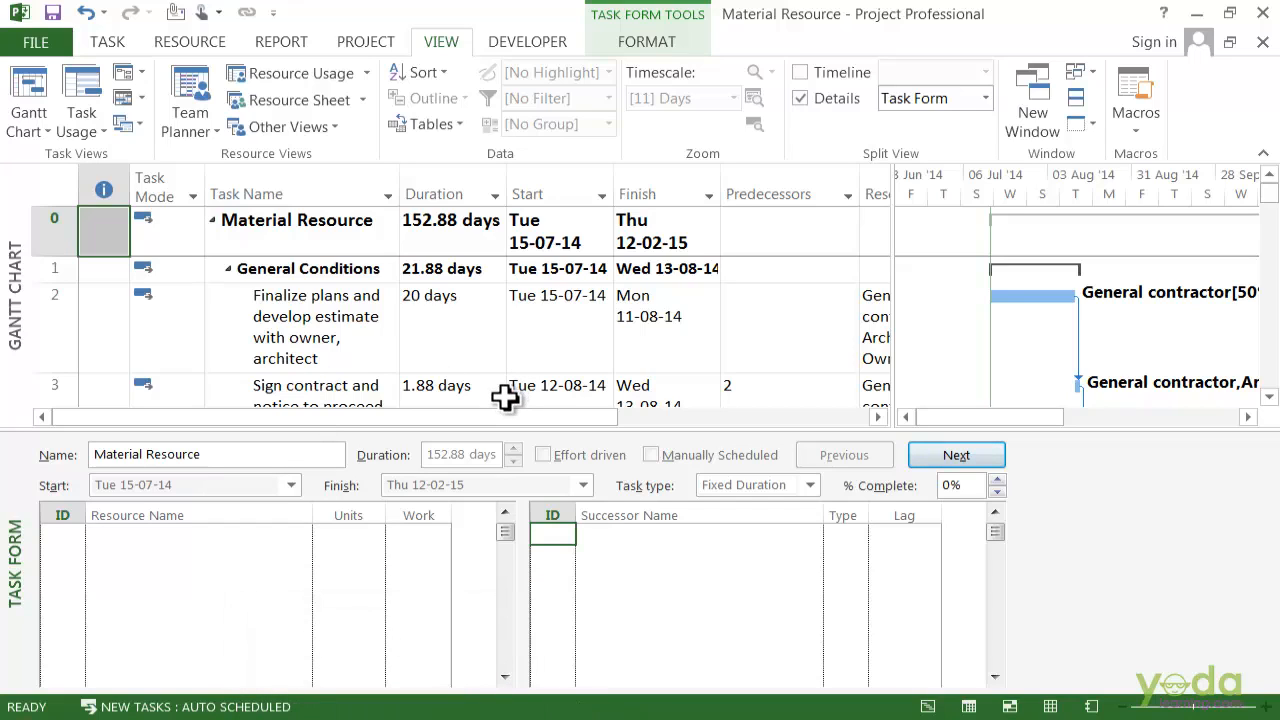
Set the Tiles work on the "Tile entry, kitchen and baths" task to 4 Bundle in the Task Form
scroll(351, 464, "down", 1)
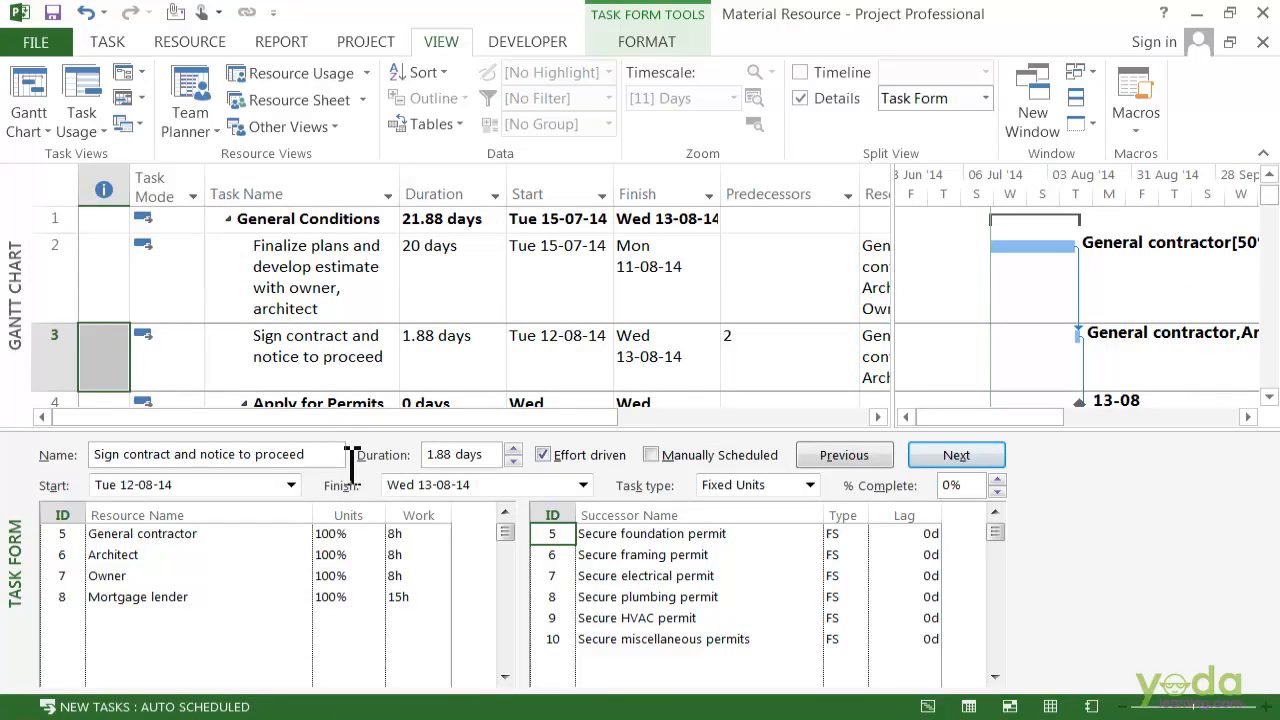
scroll(351, 464, "down", 20)
left_click(394, 266)
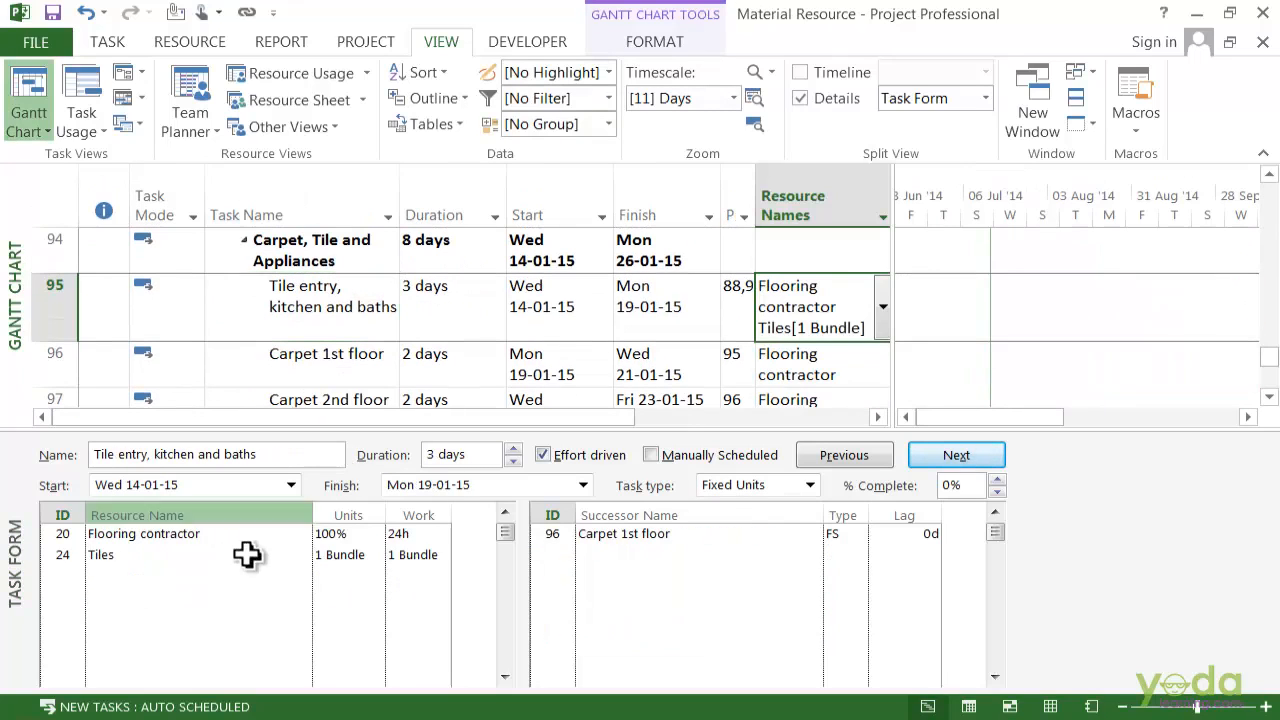
left_click(474, 545)
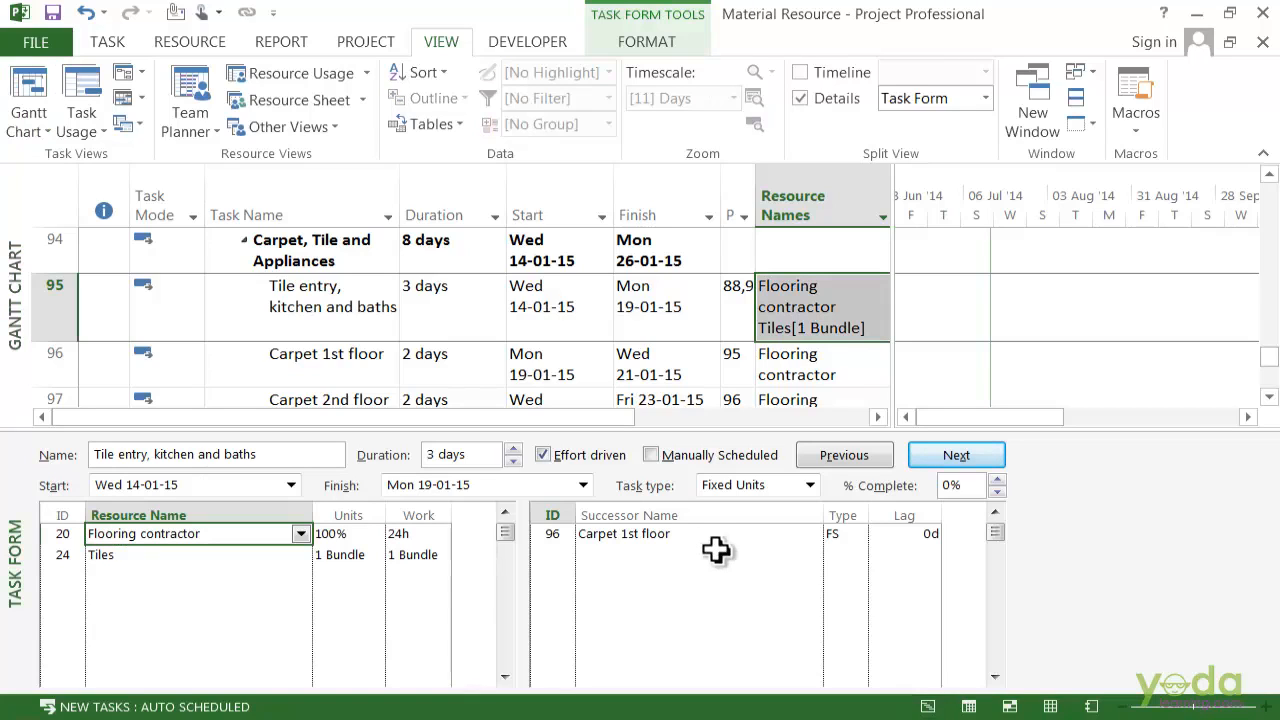
left_click(433, 537)
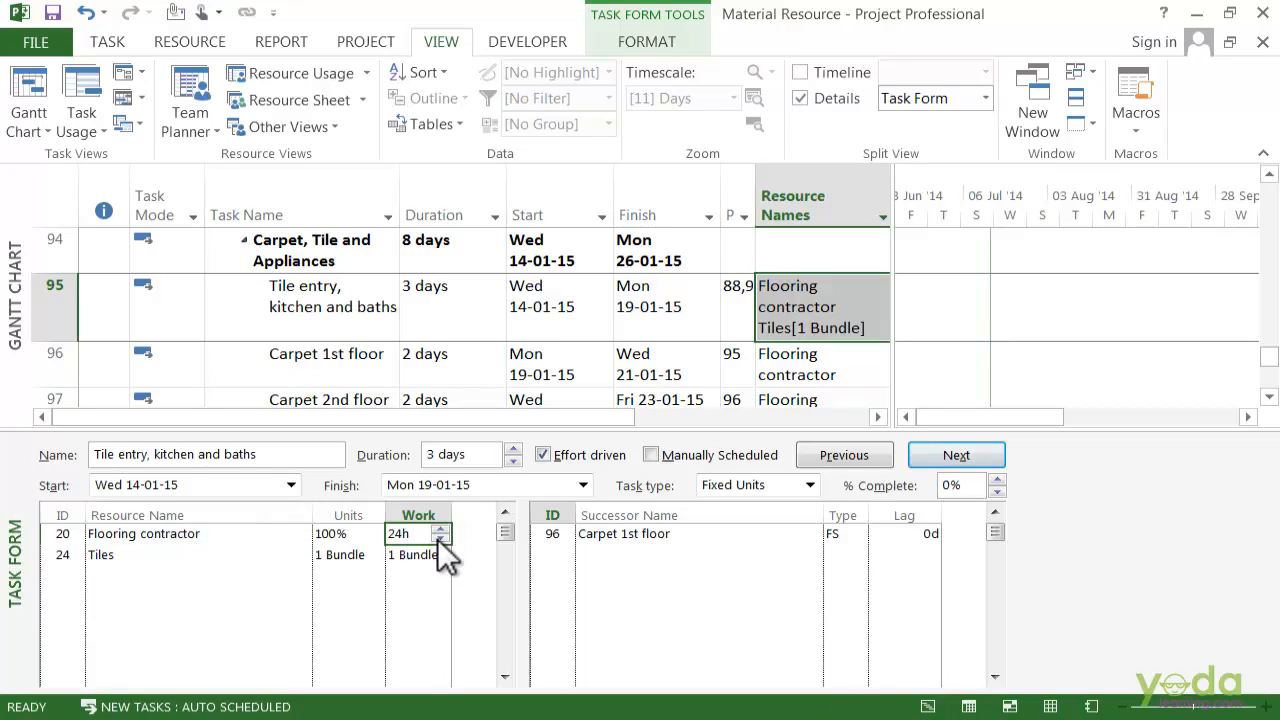
left_click(212, 555)
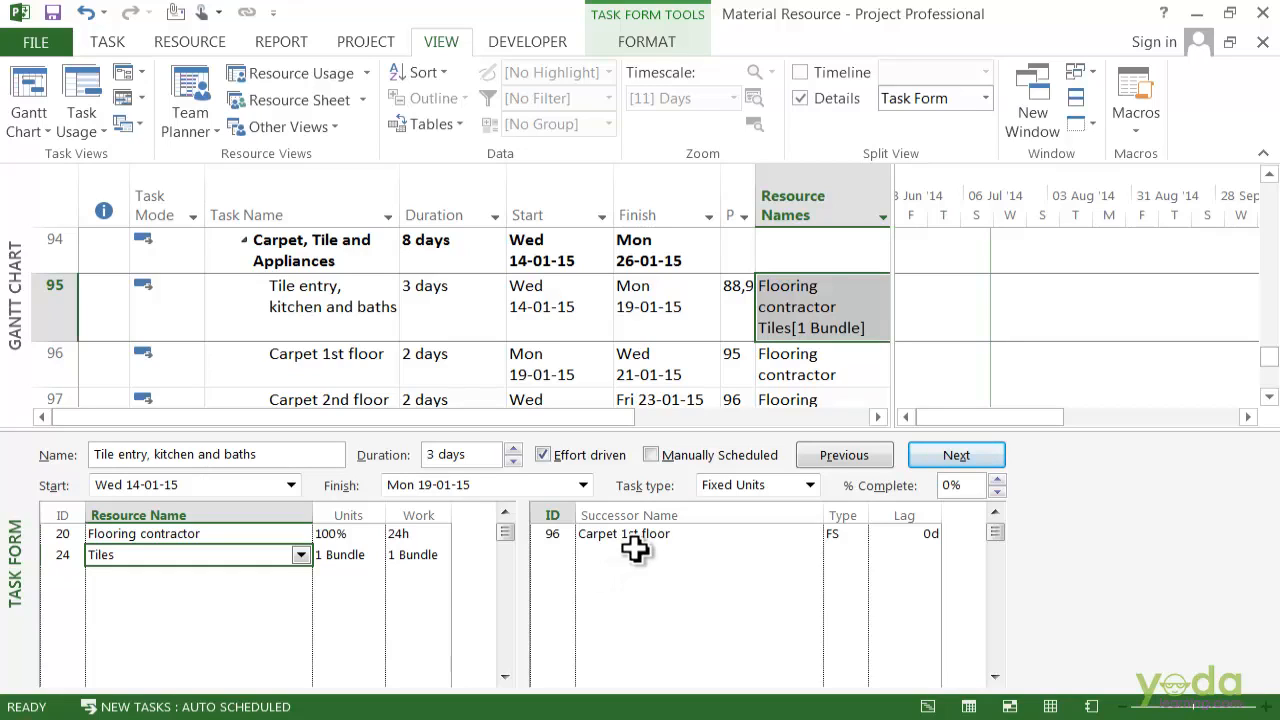
left_click(432, 555)
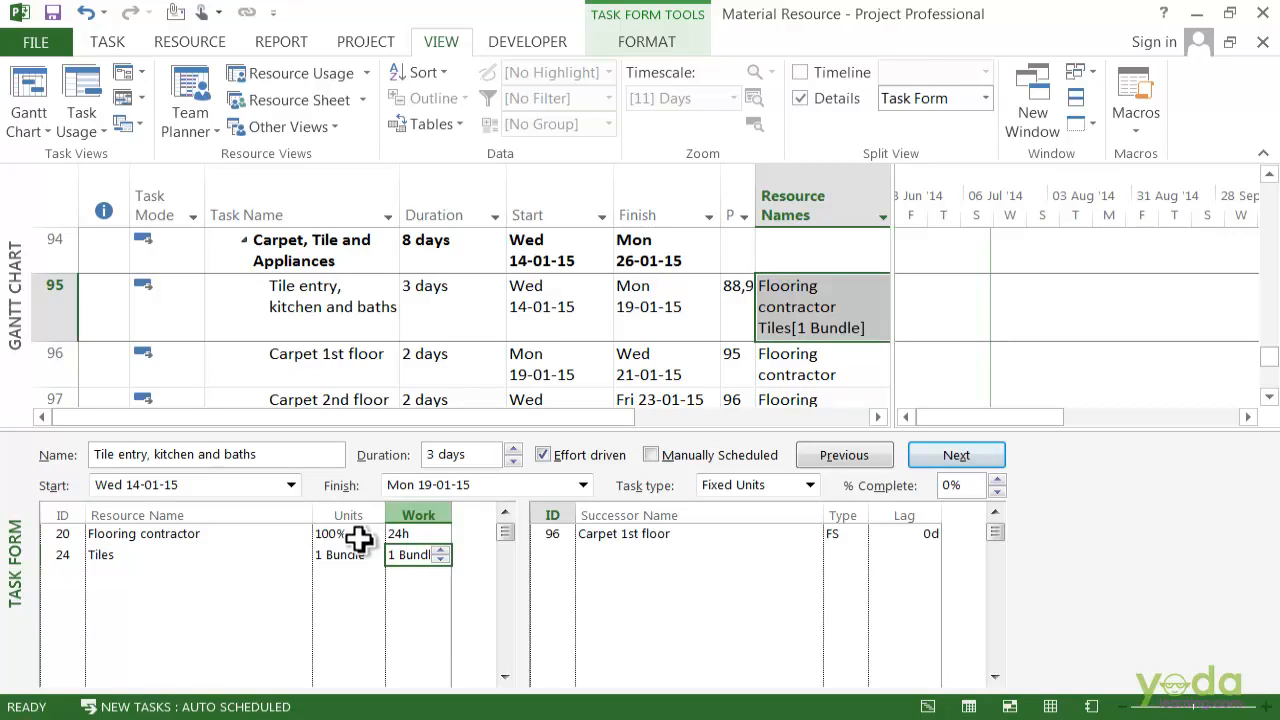
left_click(440, 550)
left_click(440, 550)
left_click(440, 550)
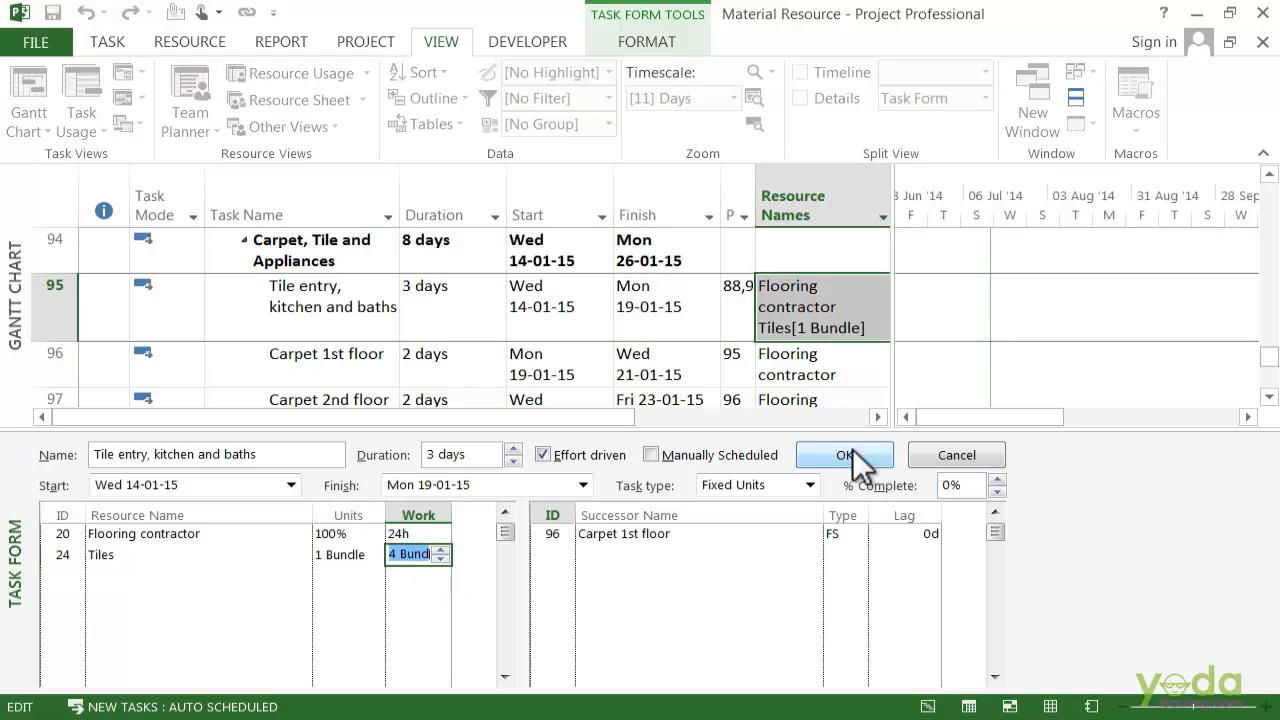
left_click(846, 457)
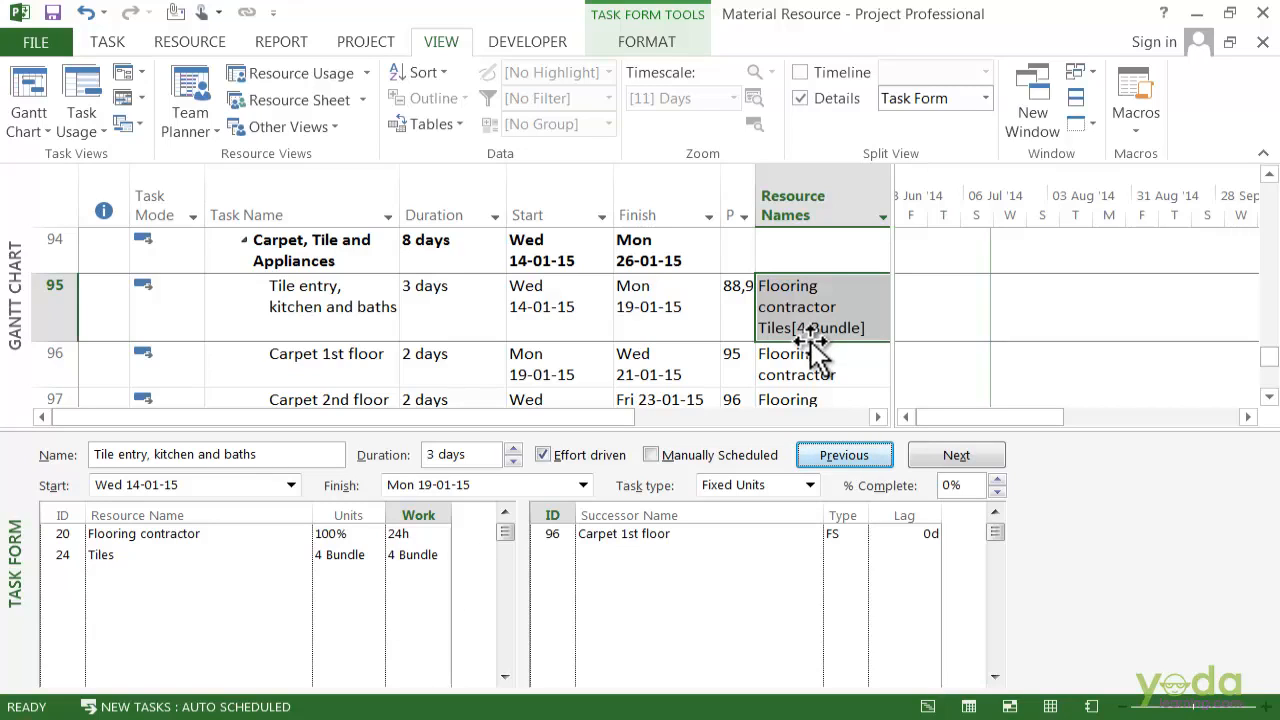
Display the Cost details of the "Tile entry, kitchen and baths" task's resources in the Task Form
left_click(298, 100)
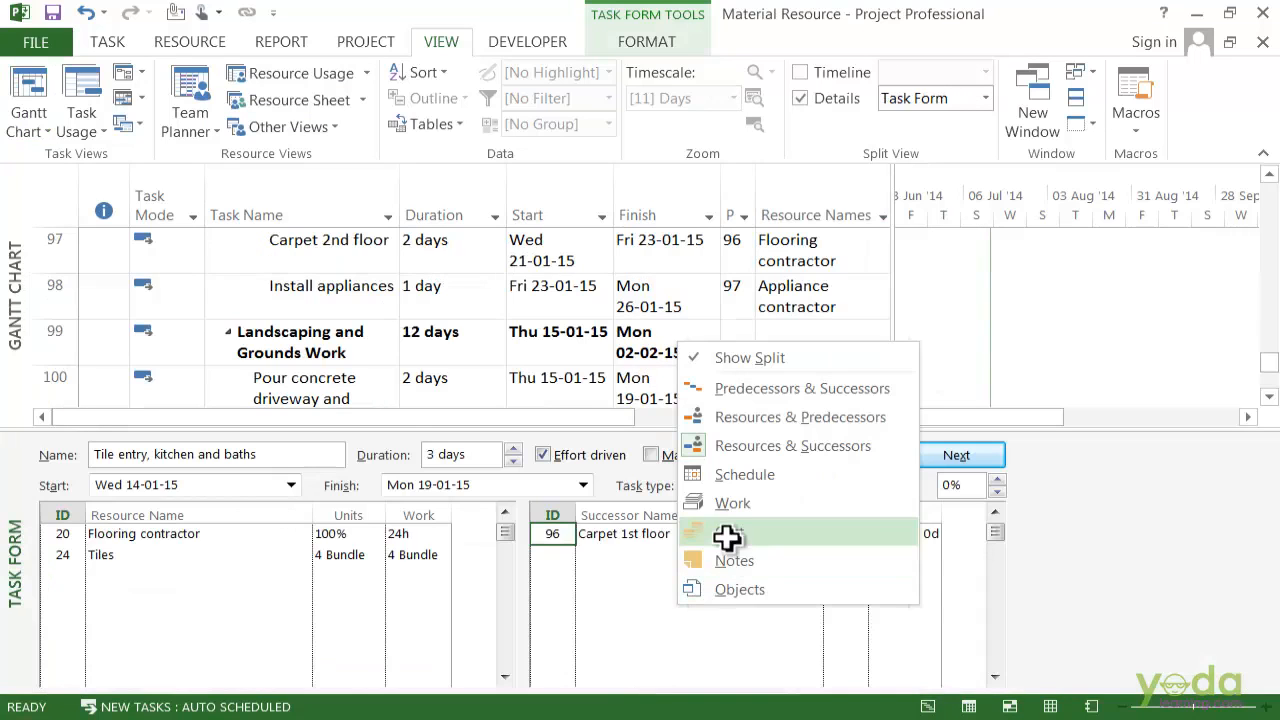
left_click(727, 537)
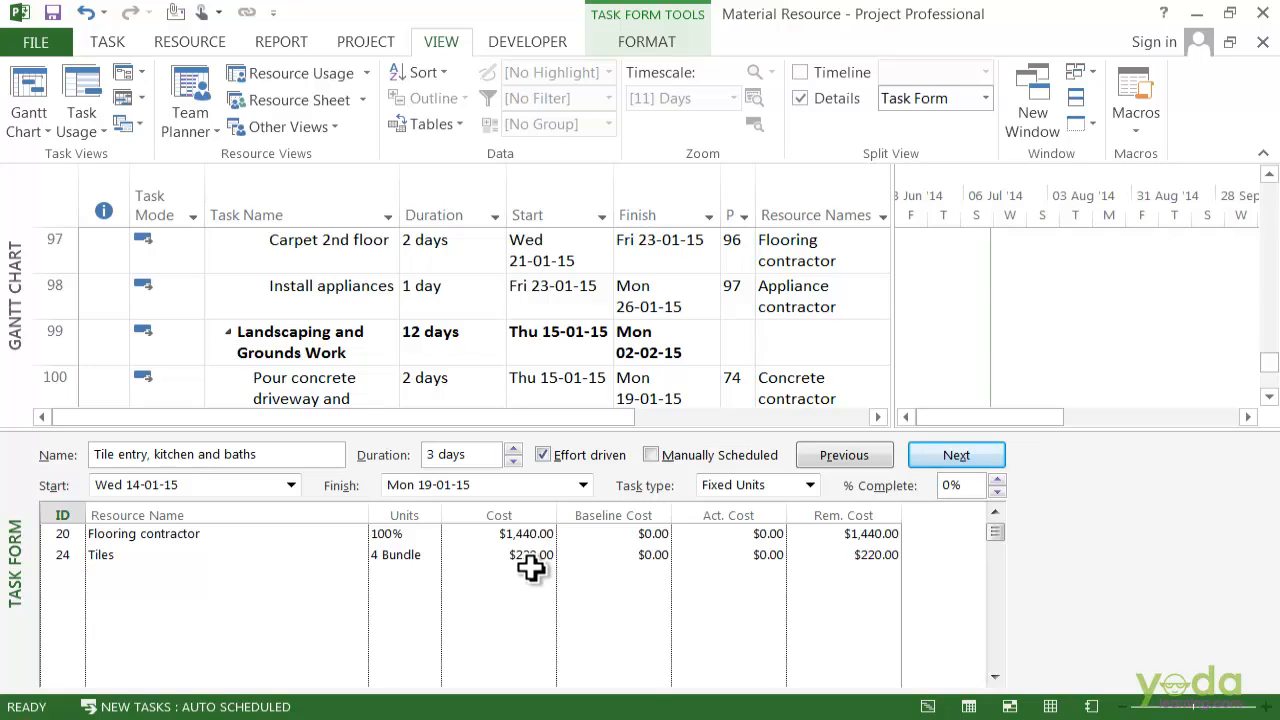
Return to the Resource Sheet and set the Cost/Use of the Tiles material resource to $150.00
left_click(299, 100)
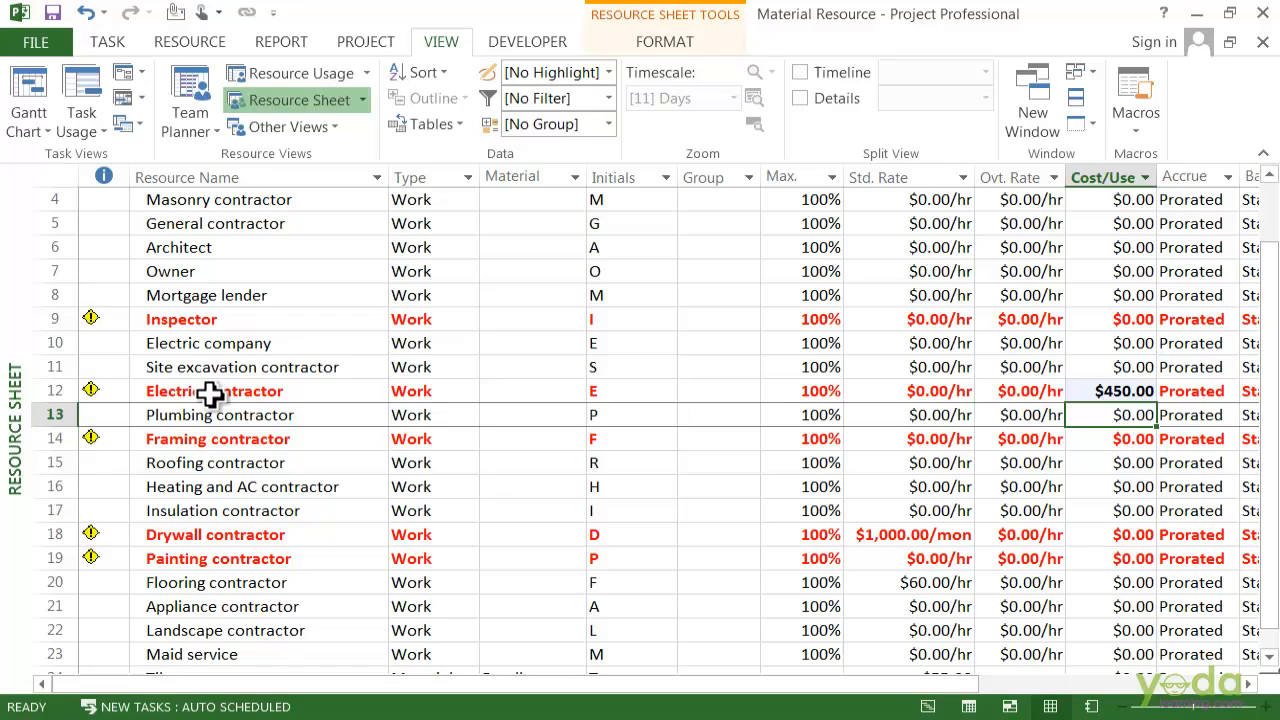
scroll(206, 566, "down", 3)
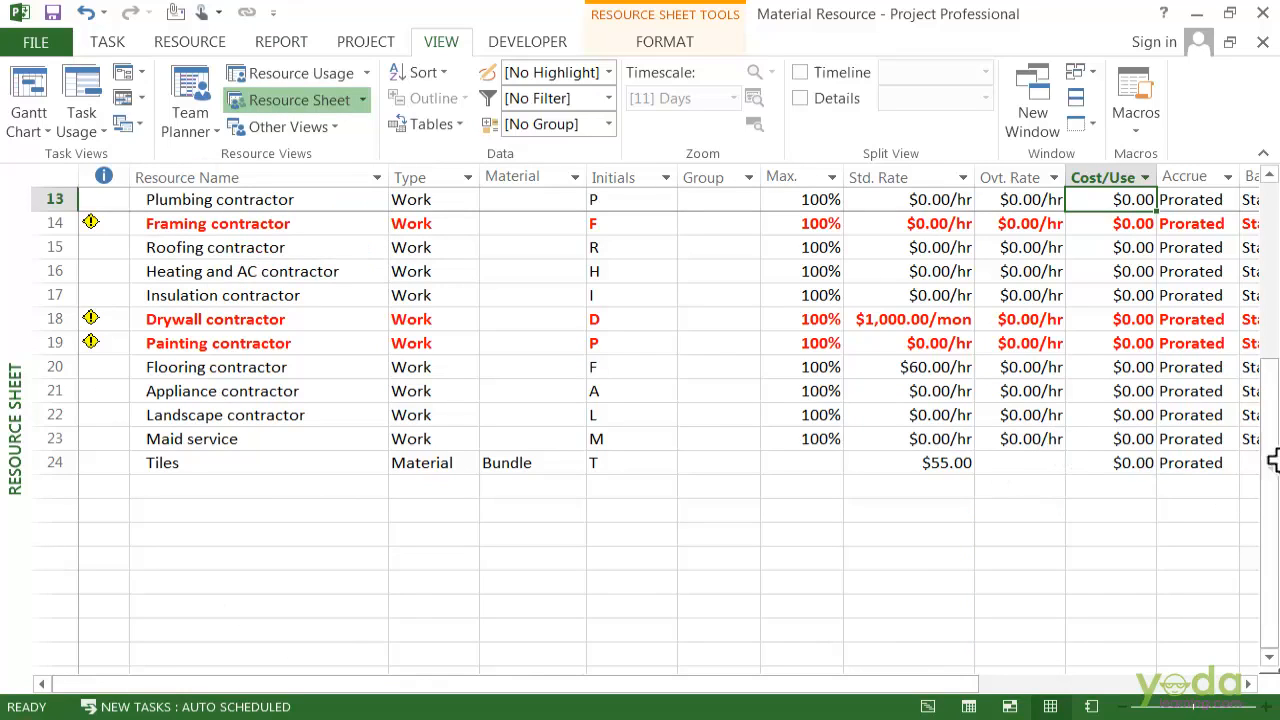
left_click(1095, 460)
type("15")
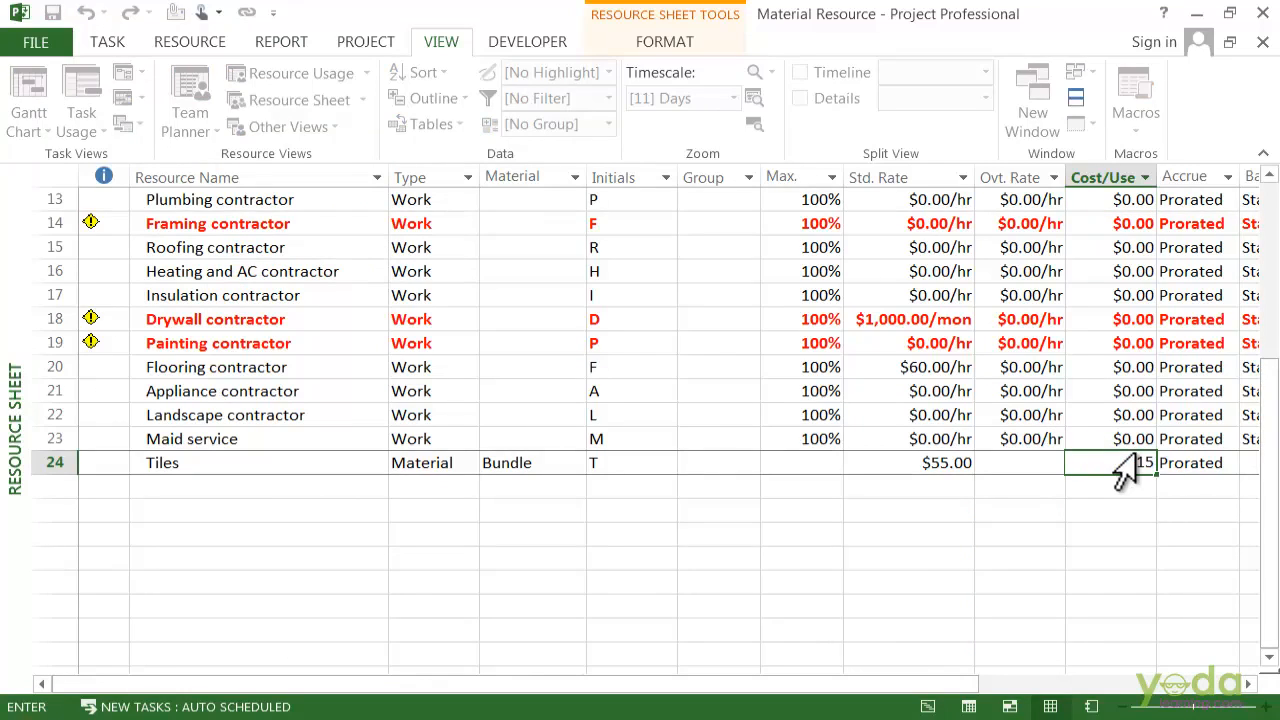
key("Return")
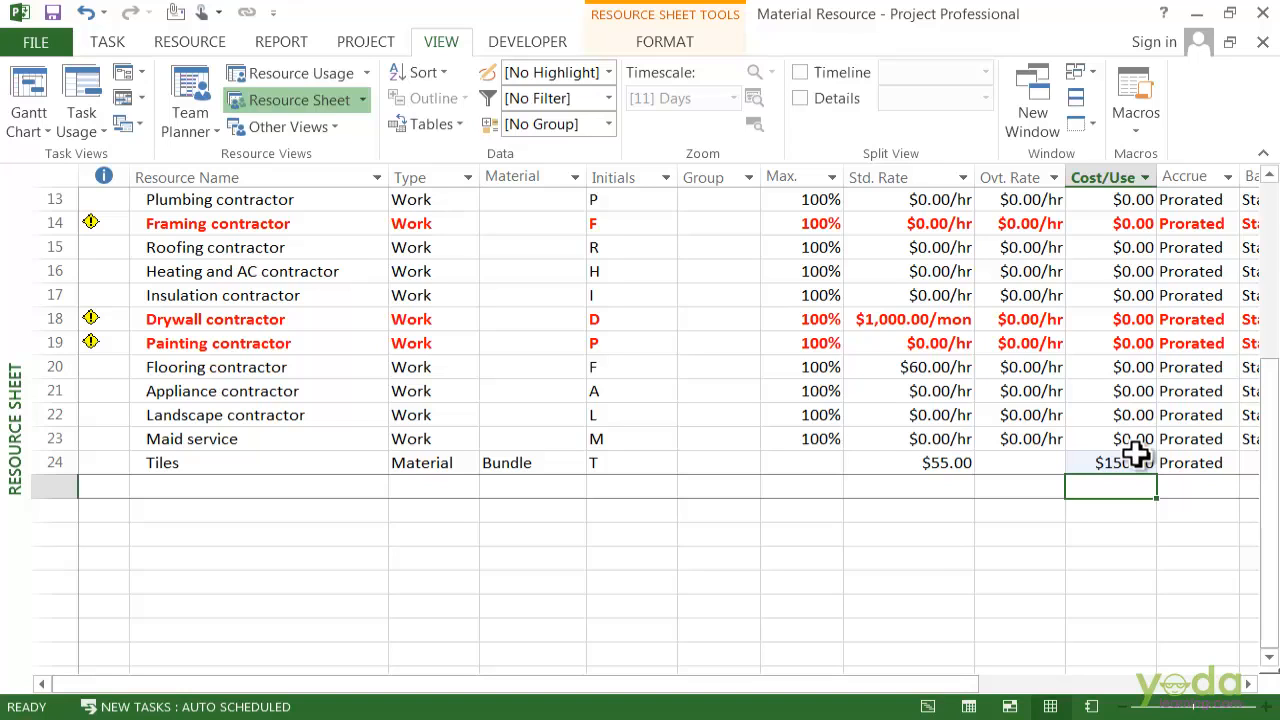
scroll(264, 331, "up", 2)
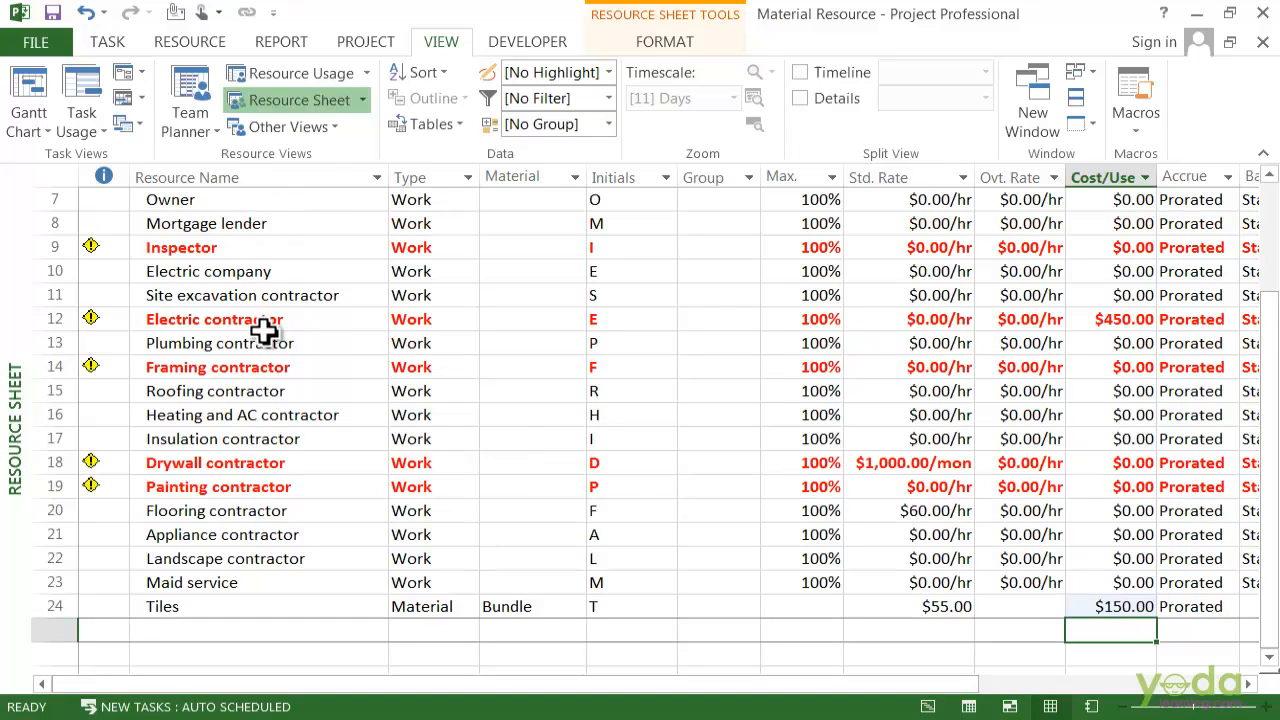